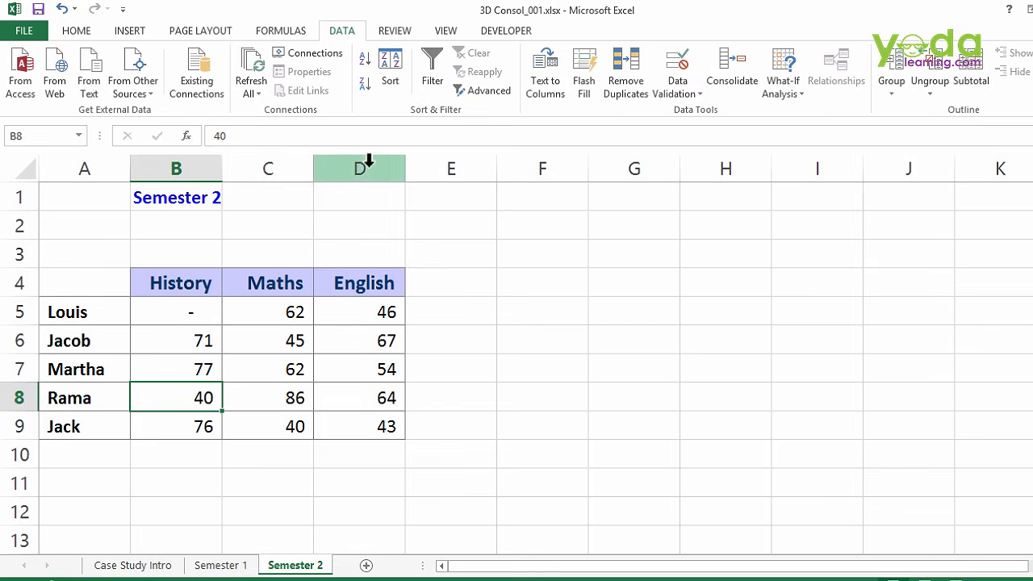
- Move the English column in front of the History column on the Semester 2 sheet
{"action": "left_click", "coordinate": [364, 167]}
{"action": "right_click", "coordinate": [364, 168]}
{"action": "left_click", "coordinate": [408, 198]}
{"action": "right_click", "coordinate": [165, 168]}
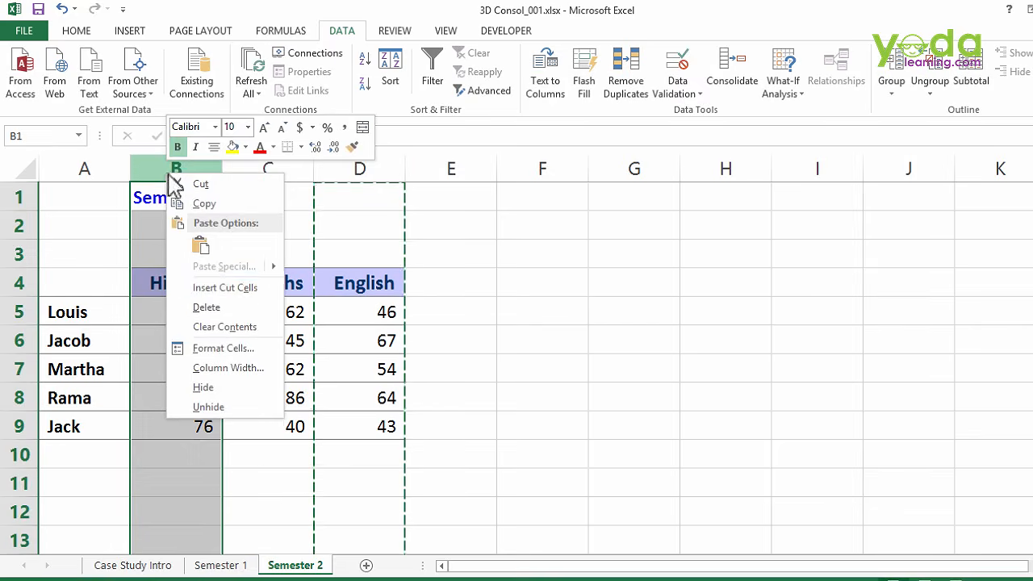
{"action": "left_click", "coordinate": [230, 285]}
{"action": "left_click", "coordinate": [489, 319]}
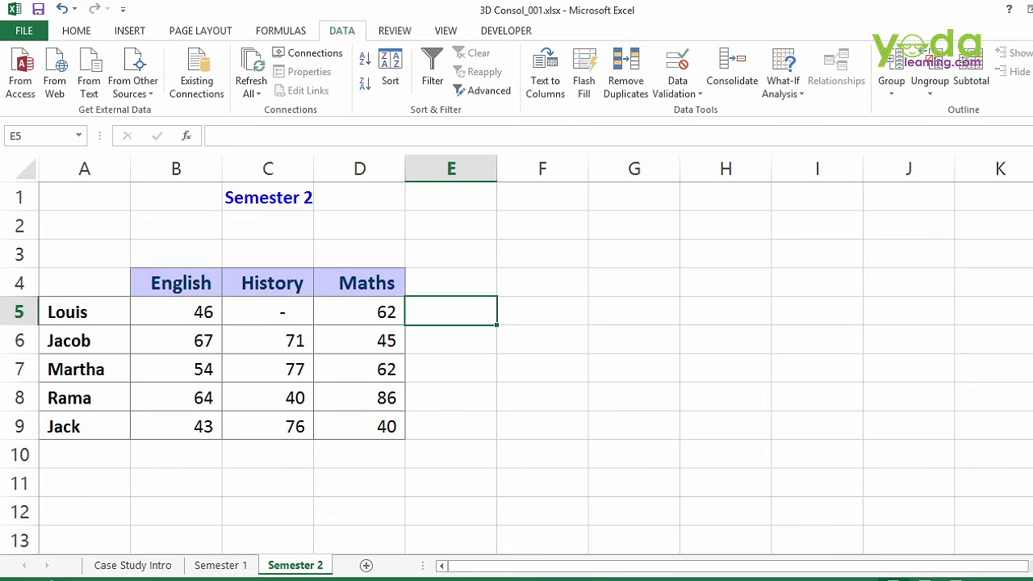
- Add a new worksheet after Semester 2 and select cell B3 as the output location
{"action": "left_click", "coordinate": [365, 565]}
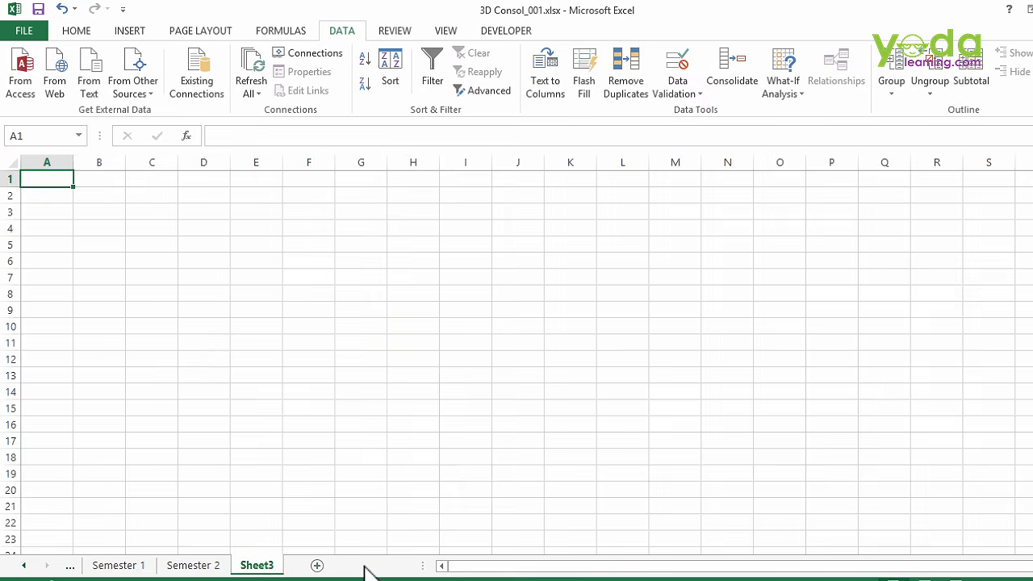
{"action": "scroll", "coordinate": [217, 270], "scroll_direction": "up", "scroll_amount": 8, "text": "ctrl"}
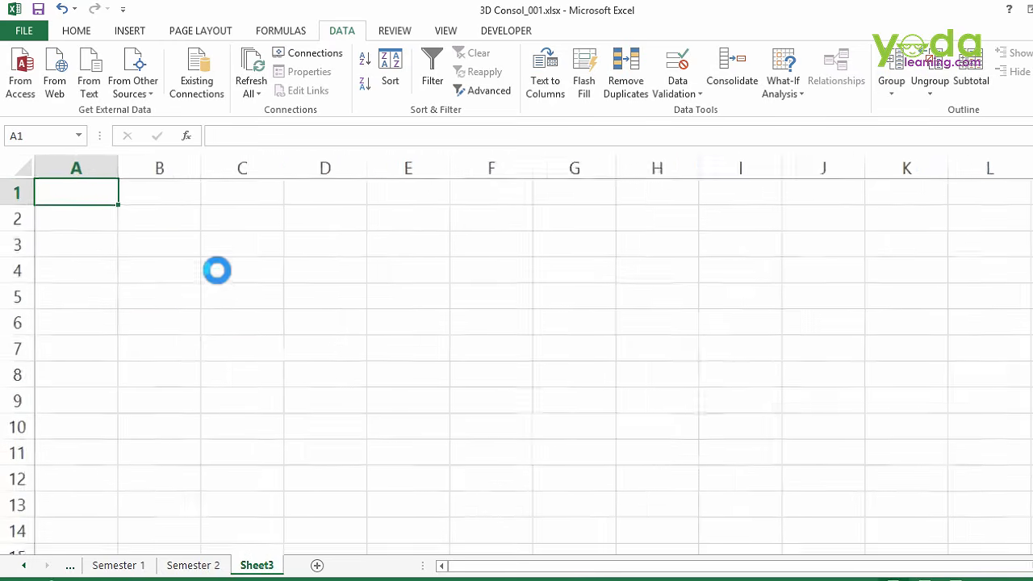
{"action": "left_click", "coordinate": [165, 339]}
{"action": "left_click", "coordinate": [206, 273]}
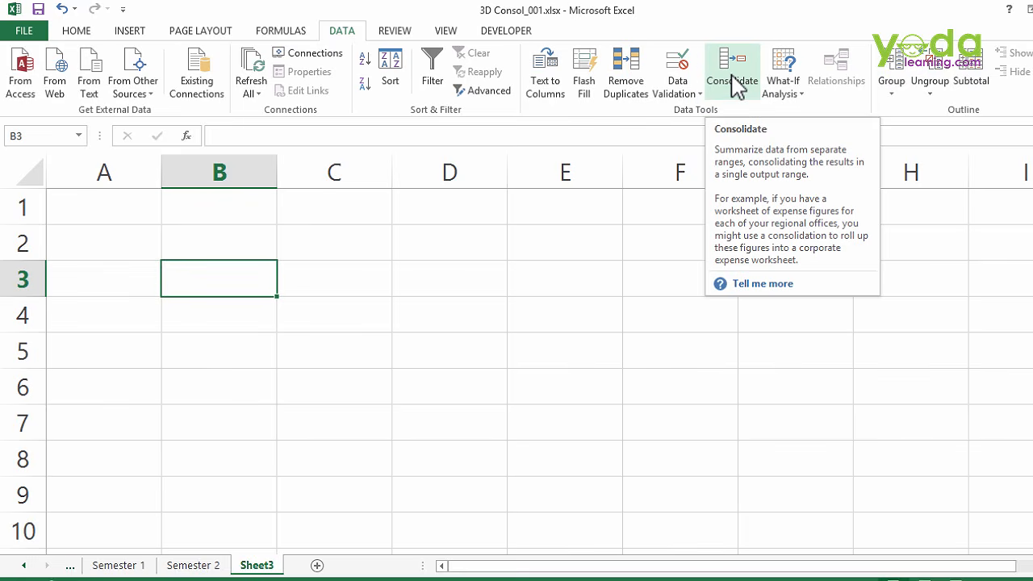
- Start a data consolidation with Average as its function
{"action": "left_click", "coordinate": [733, 80]}
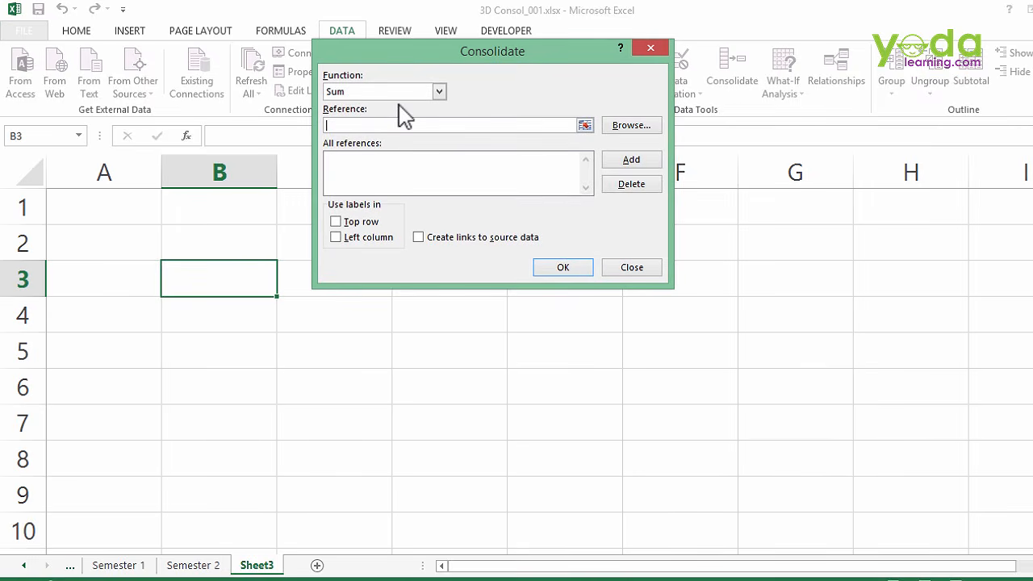
{"action": "left_click", "coordinate": [401, 93]}
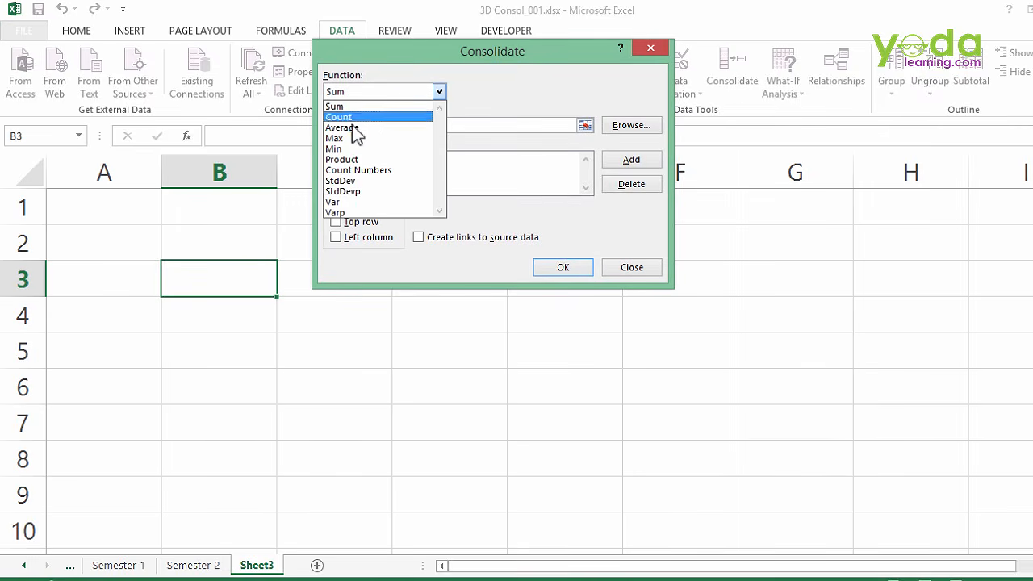
{"action": "left_click", "coordinate": [352, 128]}
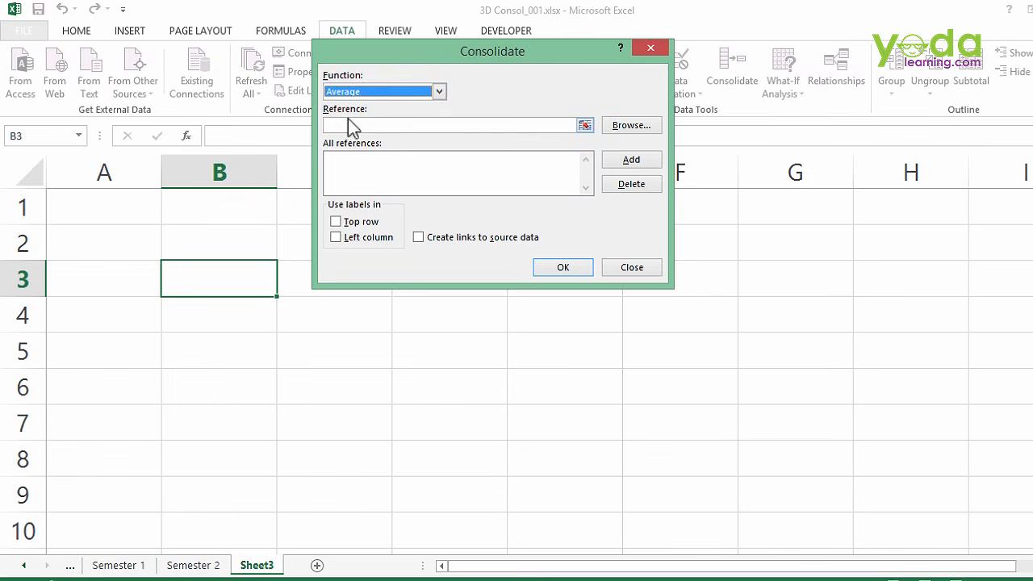
- Add the Semester 1 range A4:D9, including its headers and student names, to the consolidation references
{"action": "left_click", "coordinate": [344, 125]}
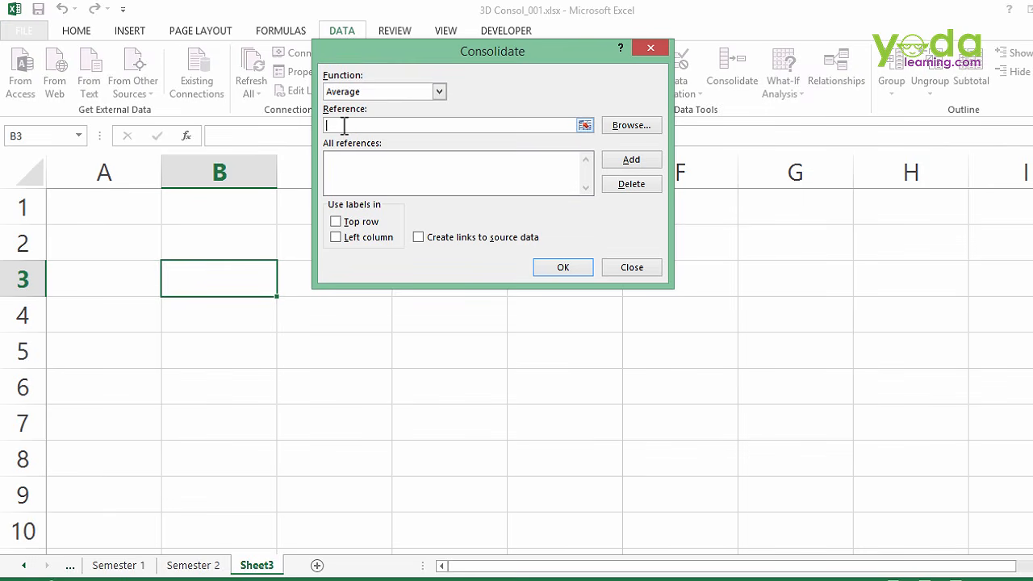
{"action": "left_click", "coordinate": [142, 565]}
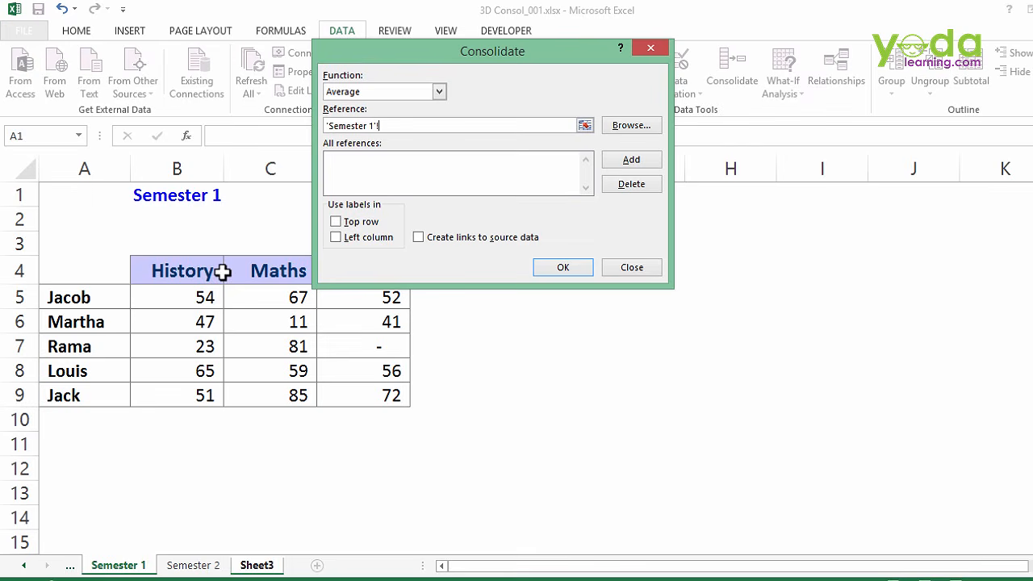
{"action": "left_click_drag", "start_coordinate": [88, 272], "coordinate": [339, 388]}
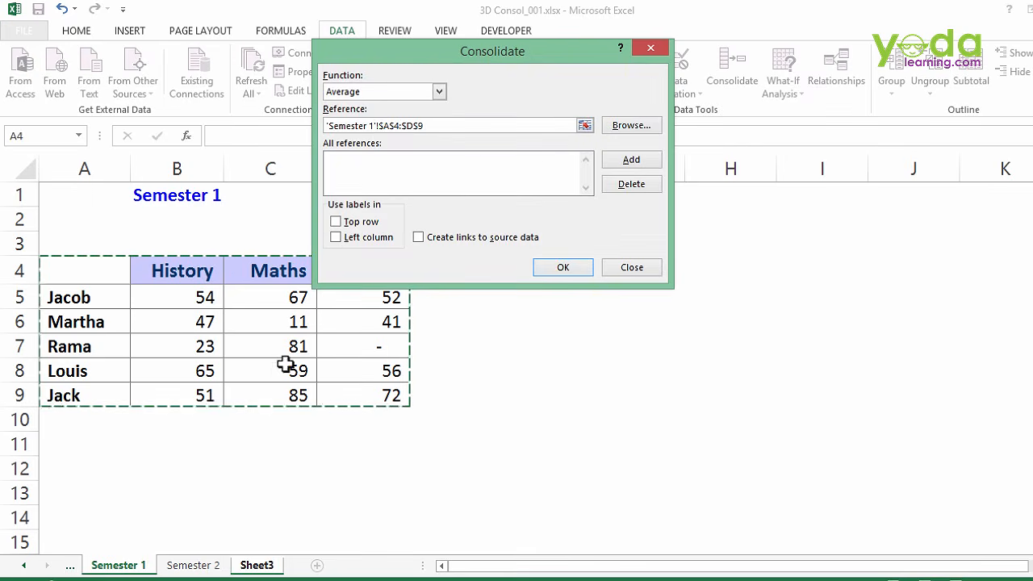
{"action": "left_click_drag", "start_coordinate": [191, 297], "coordinate": [350, 396]}
{"action": "left_click_drag", "start_coordinate": [102, 267], "coordinate": [356, 394]}
{"action": "left_click", "coordinate": [644, 161]}
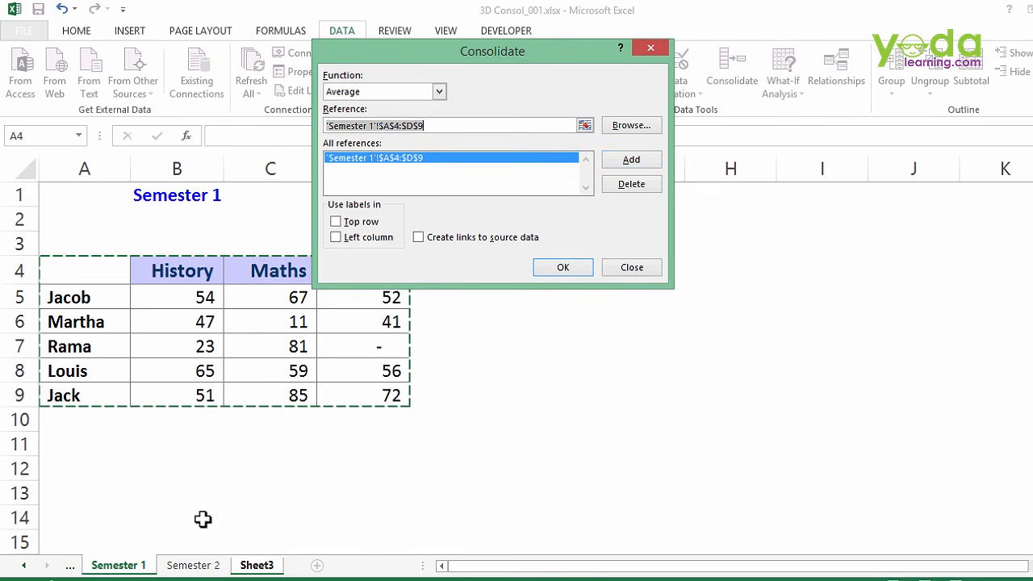
- Add the Semester 2 range A4:D9 to the consolidation references
{"action": "left_click", "coordinate": [192, 566]}
{"action": "left_click_drag", "start_coordinate": [129, 286], "coordinate": [362, 427]}
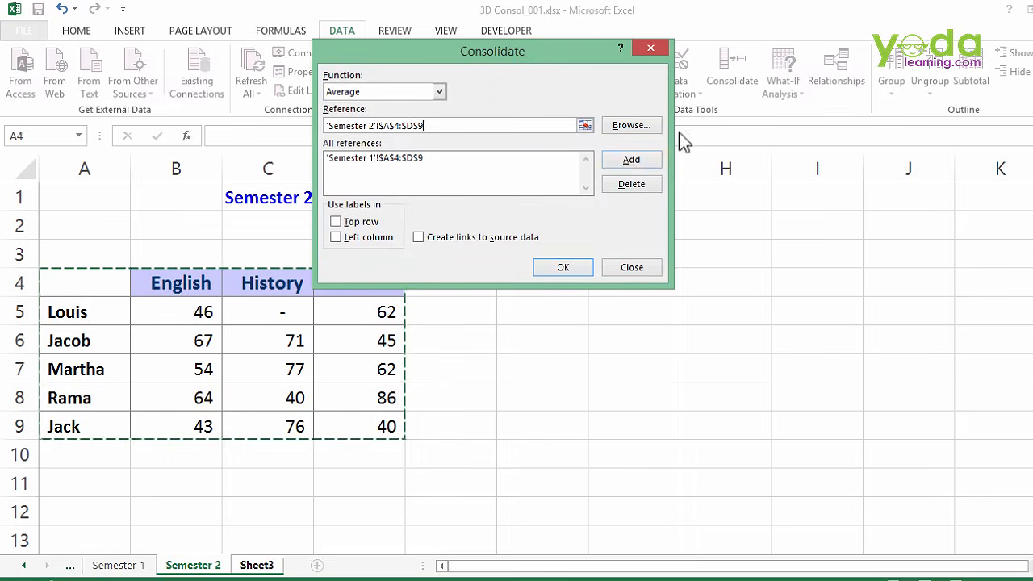
{"action": "left_click", "coordinate": [631, 160]}
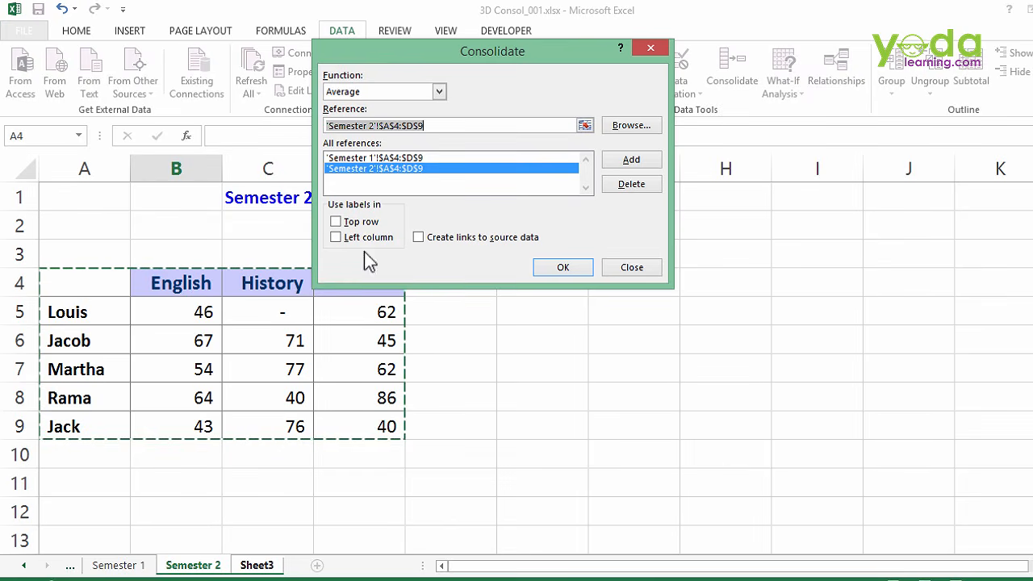
- Use labels from the top row and left column, create links to the source data, and run the consolidation
{"action": "left_click", "coordinate": [347, 224]}
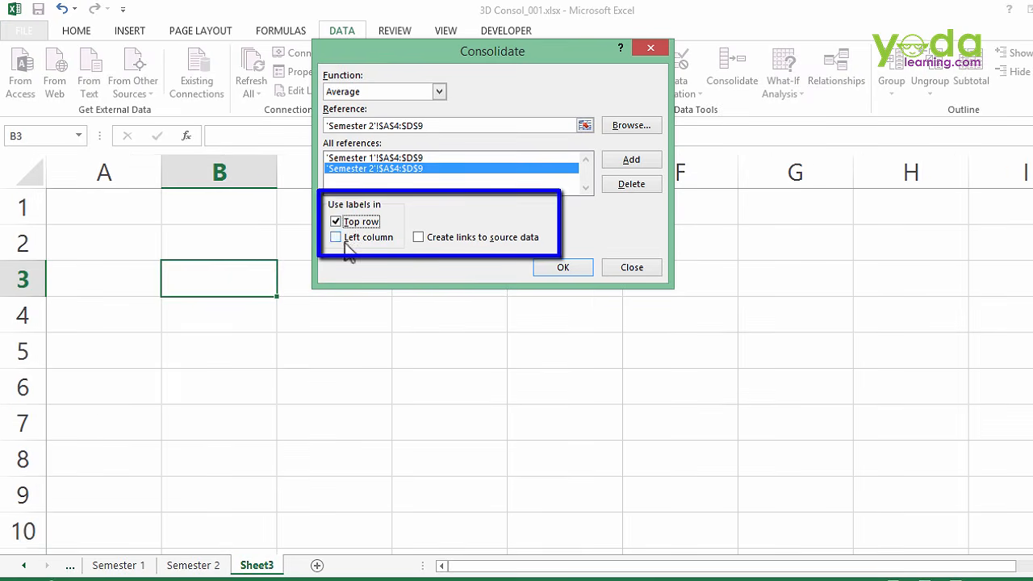
{"action": "left_click", "coordinate": [353, 238]}
{"action": "left_click", "coordinate": [443, 238]}
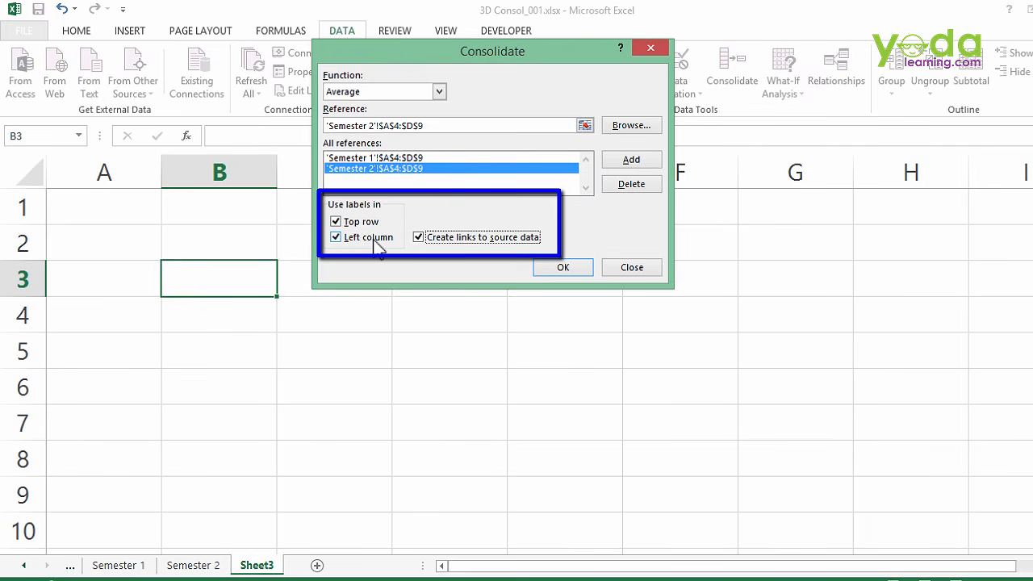
{"action": "left_click", "coordinate": [566, 270]}
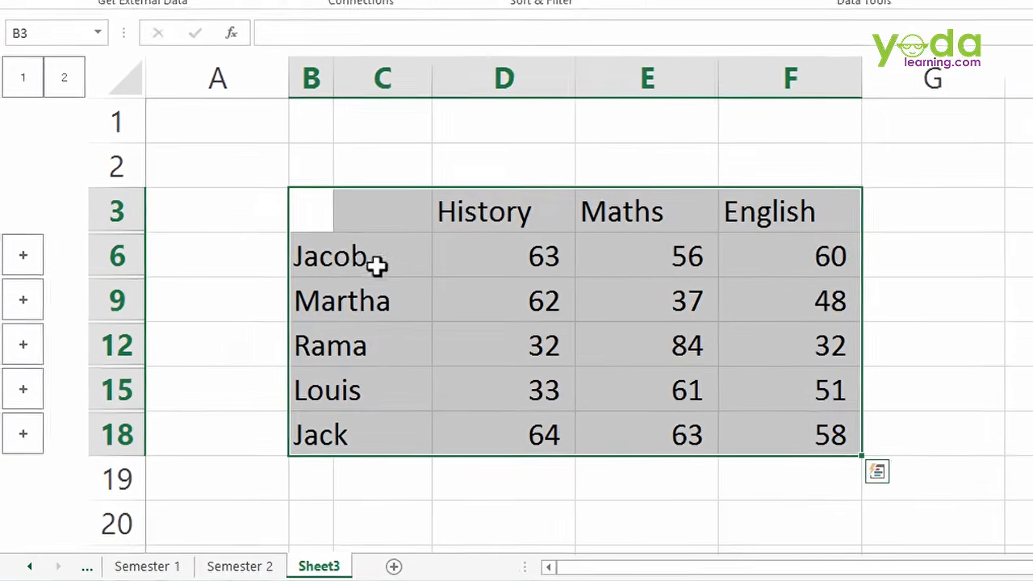
- Auto-fit column B of the consolidated table to the student names
{"action": "left_click", "coordinate": [246, 315]}
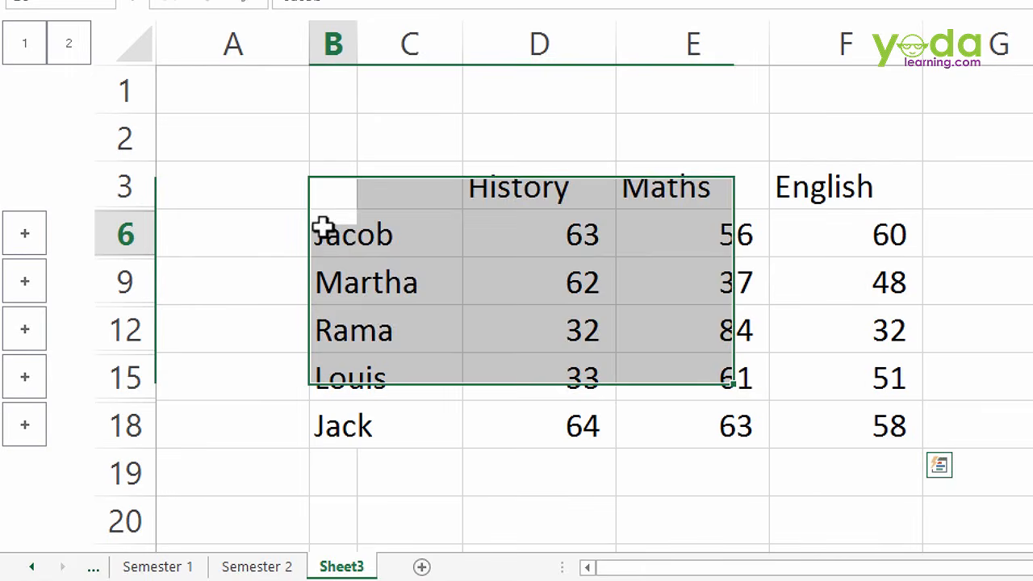
{"action": "left_click", "coordinate": [557, 234]}
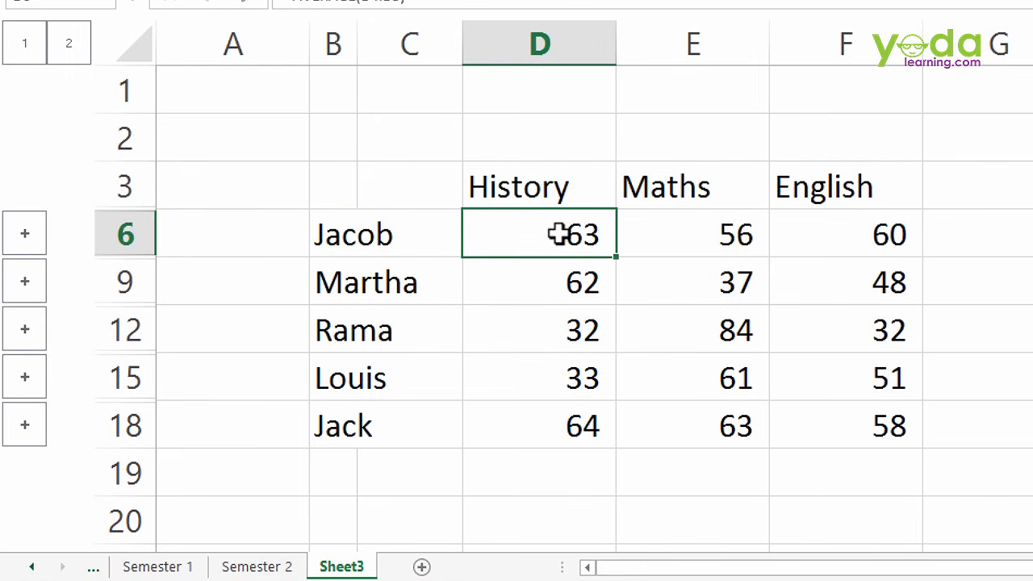
{"action": "double_click", "coordinate": [358, 45]}
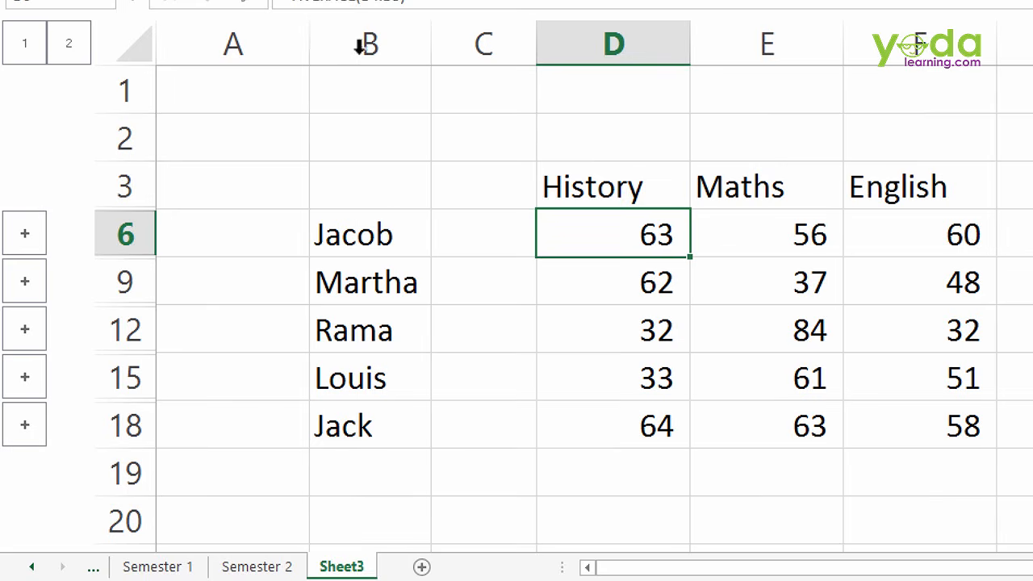
- Expand the first student's group above row 6 and examine the linked History marks in D4 and D5
{"action": "left_click", "coordinate": [26, 234]}
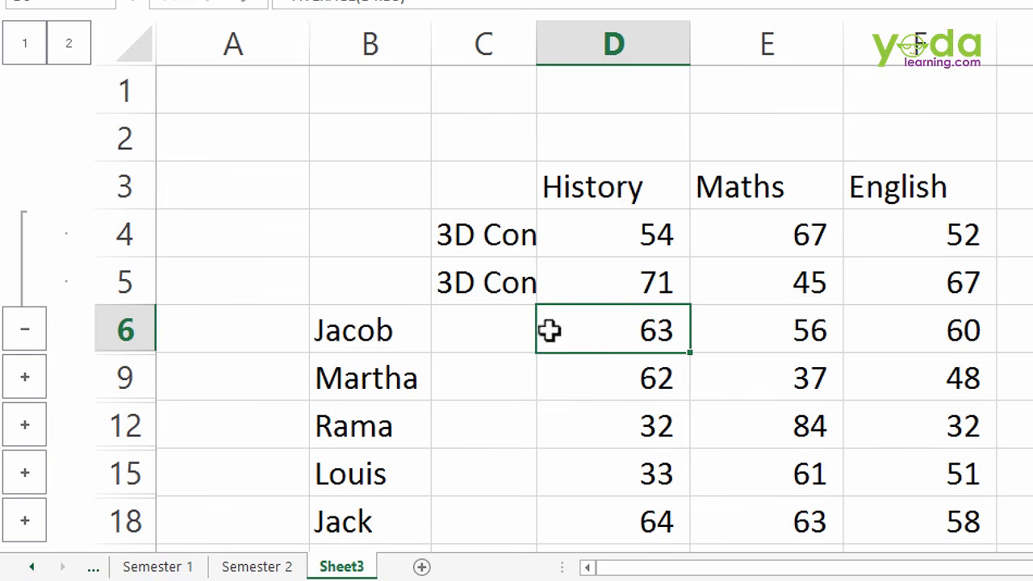
{"action": "left_click", "coordinate": [611, 230]}
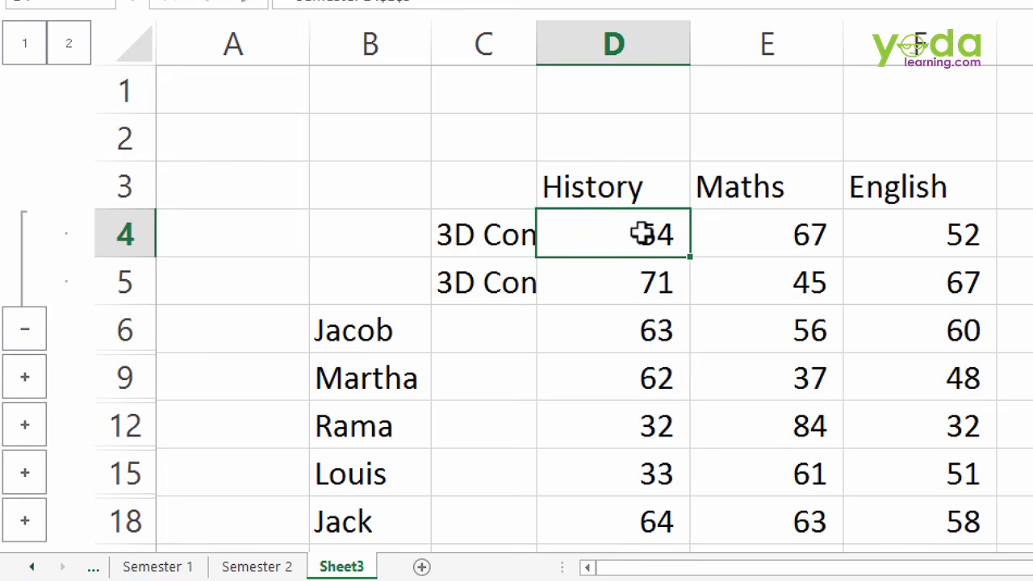
{"action": "left_click", "coordinate": [631, 278]}
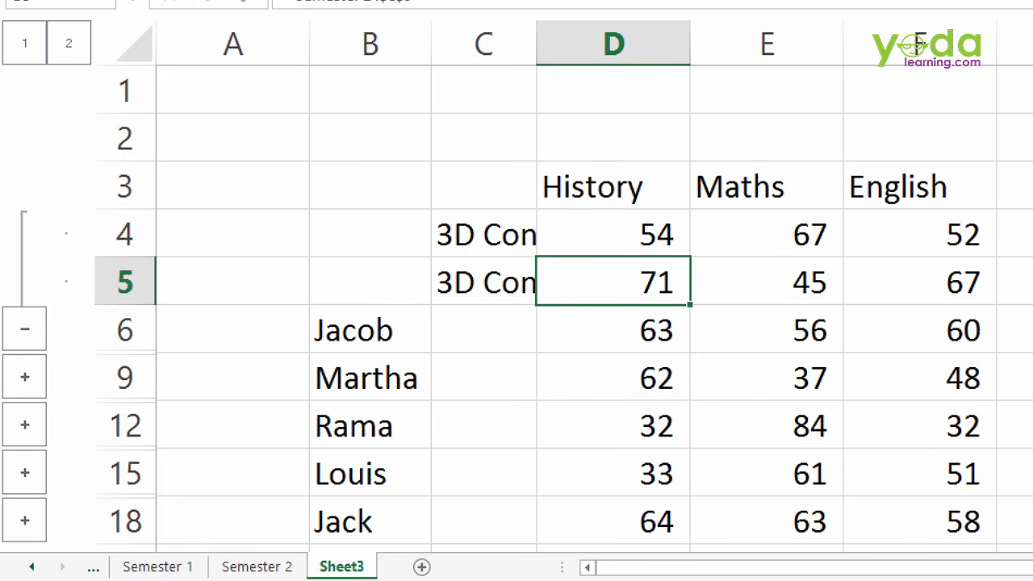
- Check the same student's source marks on the Semester 1 and Semester 2 sheets
{"action": "left_click", "coordinate": [156, 566]}
{"action": "left_click", "coordinate": [132, 221]}
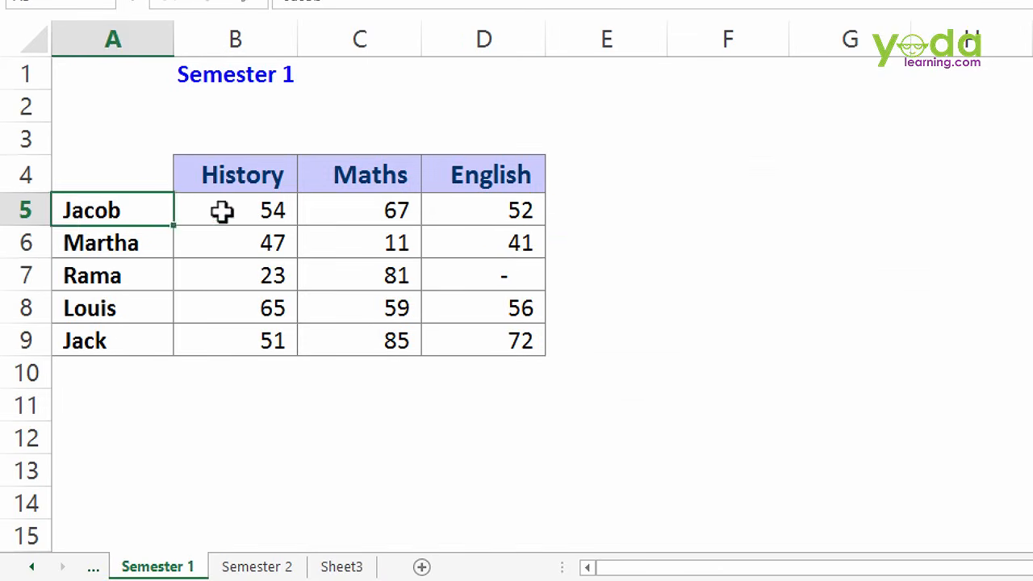
{"action": "left_click", "coordinate": [221, 210]}
{"action": "left_click", "coordinate": [270, 565]}
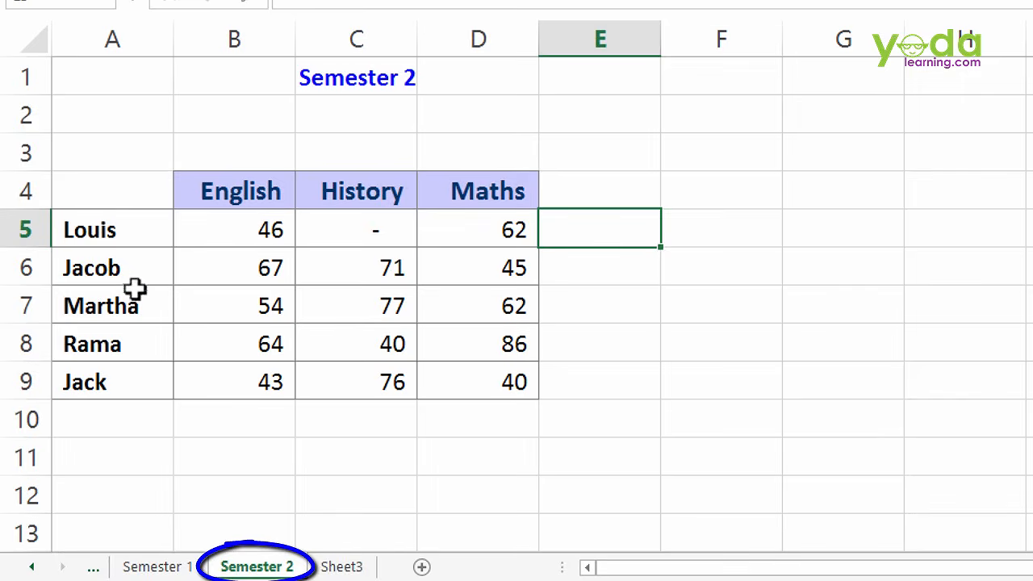
{"action": "left_click", "coordinate": [121, 269]}
{"action": "left_click", "coordinate": [229, 268]}
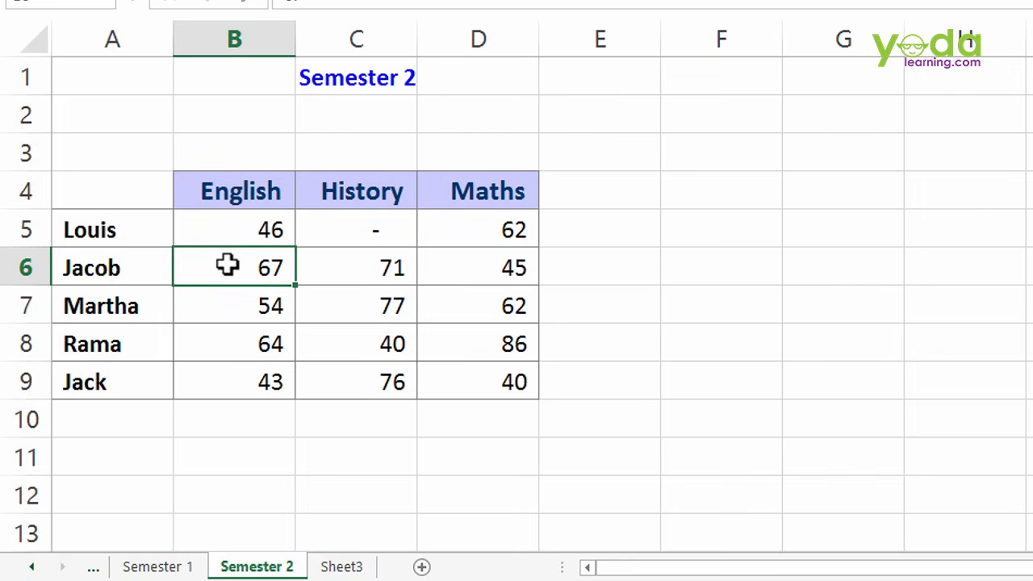
- Set the History mark in cell C6 of the Semester 2 sheet to 99
{"action": "left_click", "coordinate": [392, 274]}
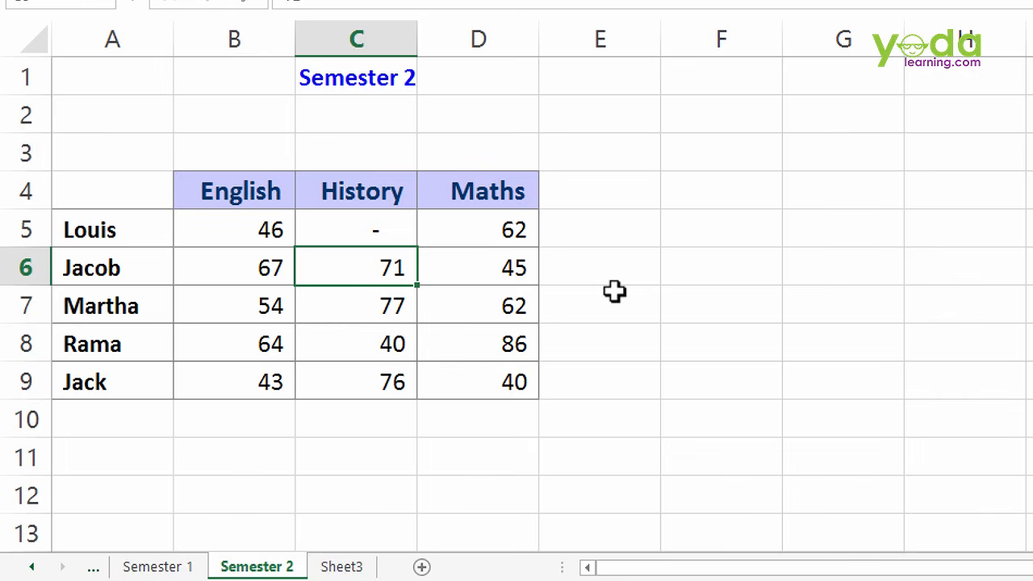
{"action": "type", "text": "99"}
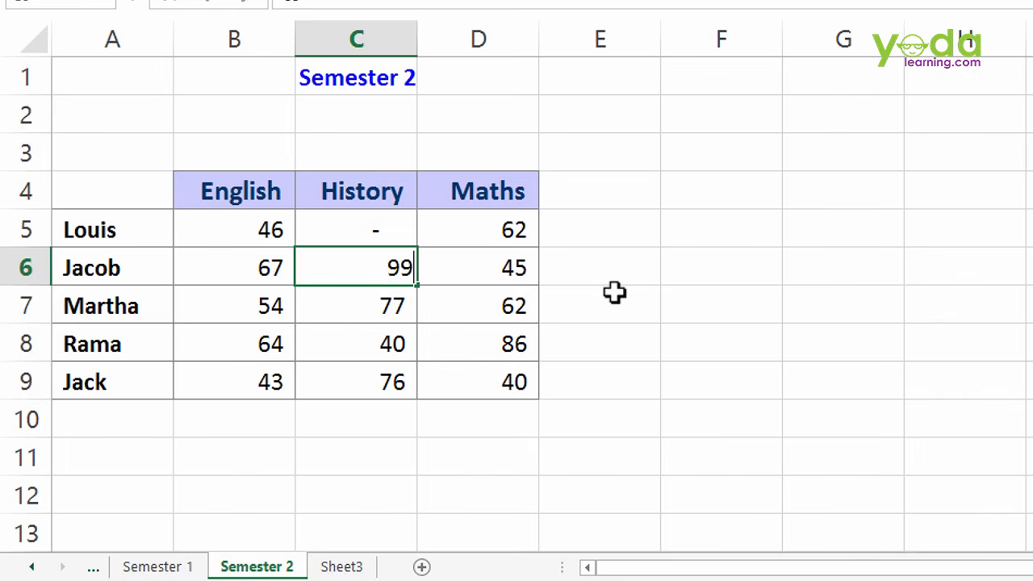
{"action": "left_click", "coordinate": [686, 303]}
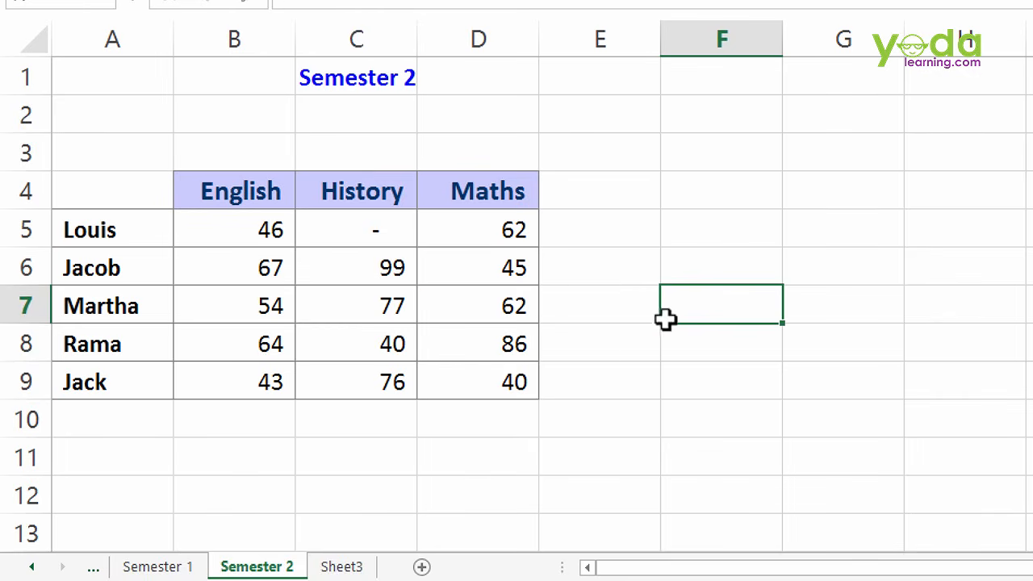
- Collapse the outline on Sheet3 to level 1 and check the History average in D6
{"action": "left_click", "coordinate": [361, 568]}
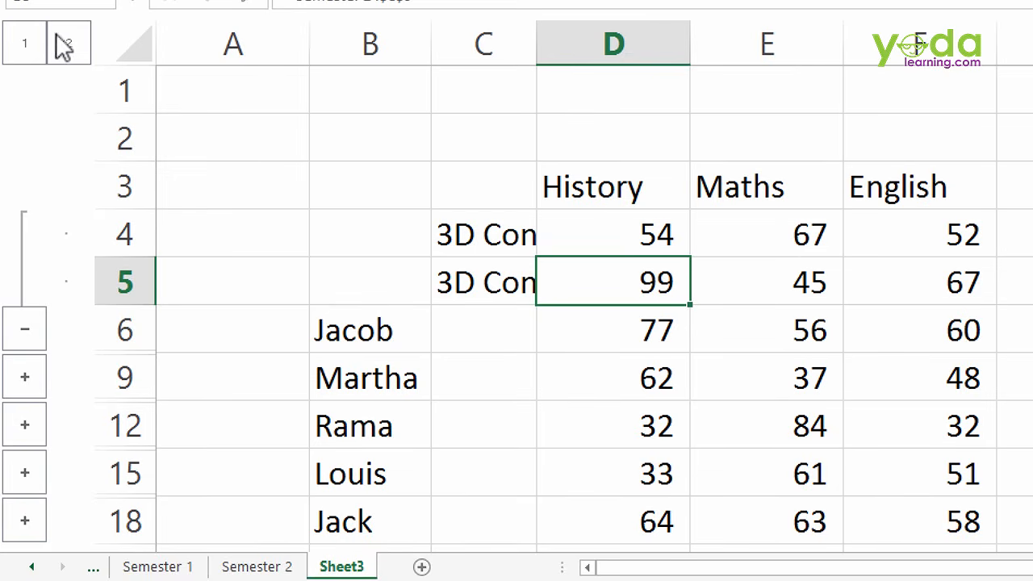
{"action": "left_click", "coordinate": [26, 43]}
{"action": "left_click", "coordinate": [570, 244]}
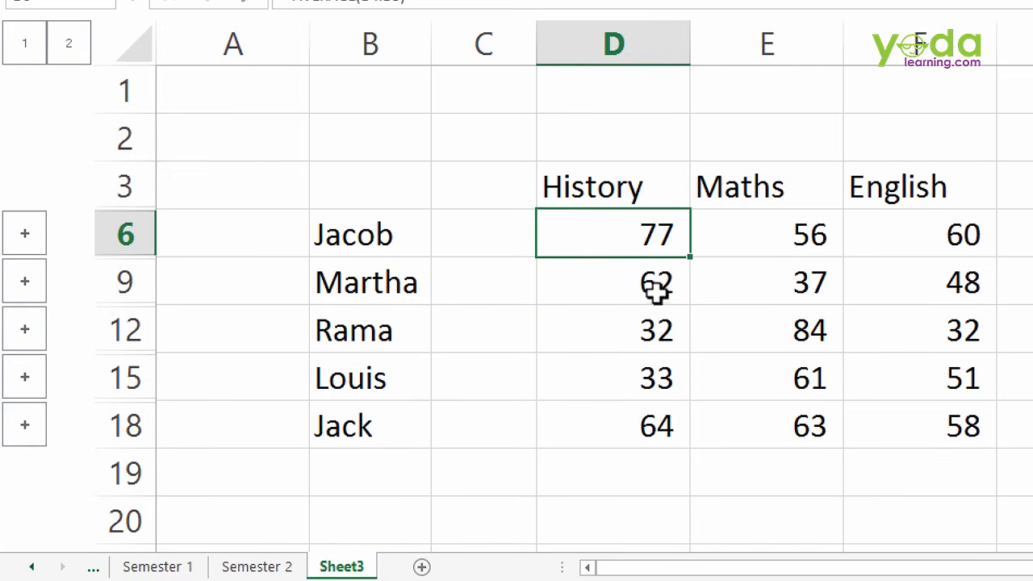